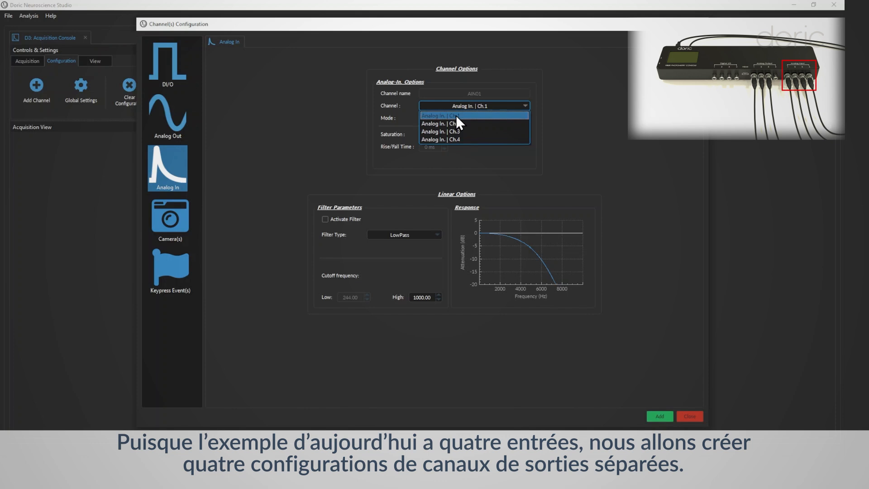
Set up Analog In. Ch.1 in Lock-In mode with Doric Detector saturation
left_click(460, 115)
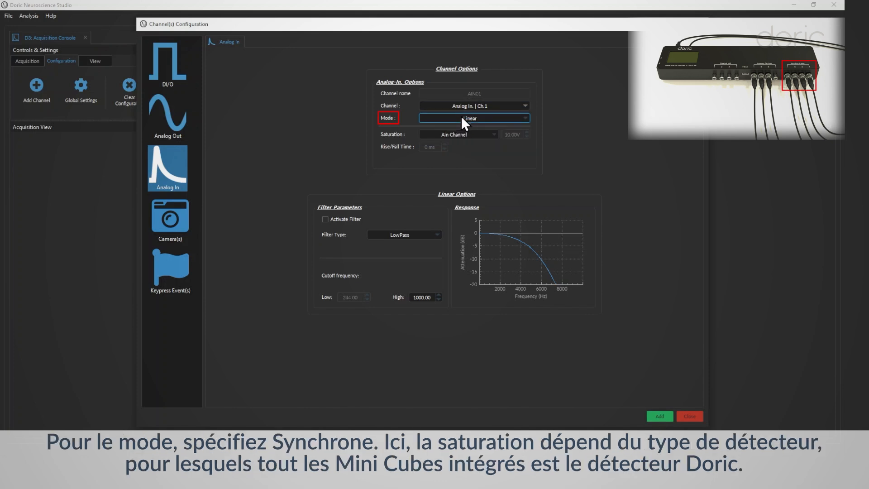
left_click(461, 117)
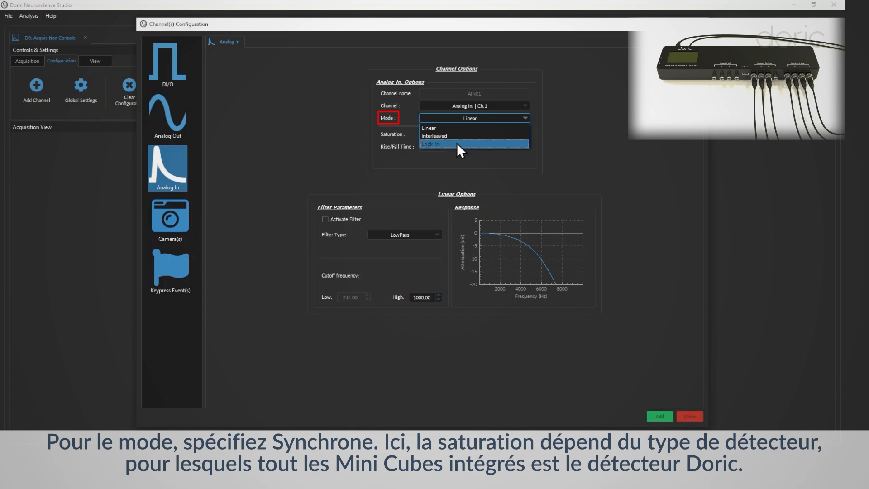
left_click(458, 143)
left_click(475, 134)
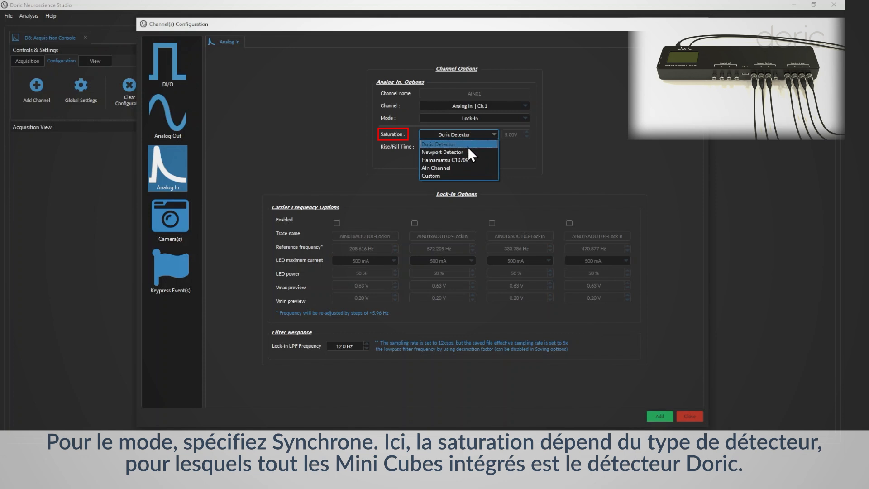
left_click(468, 146)
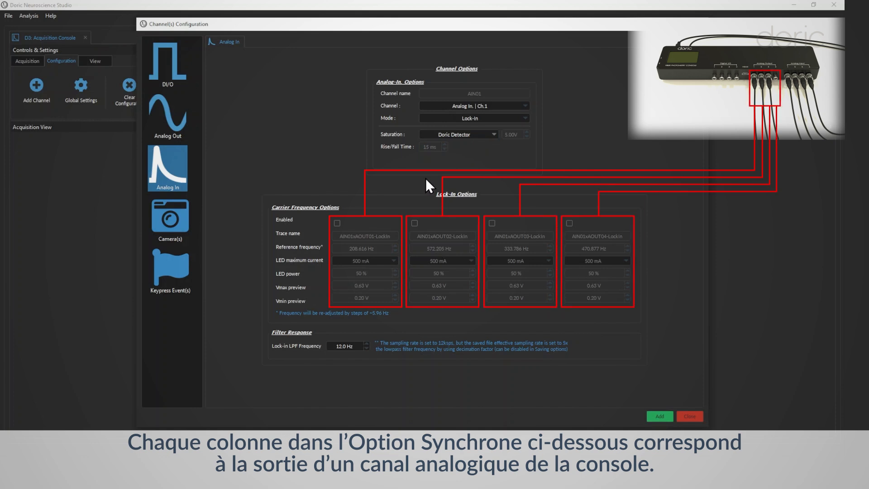
Enable the AOUT01 and AOUT02 lock-in carriers and set the LED maximum current of both to ilFMC G3
left_click(337, 223)
left_click(415, 223)
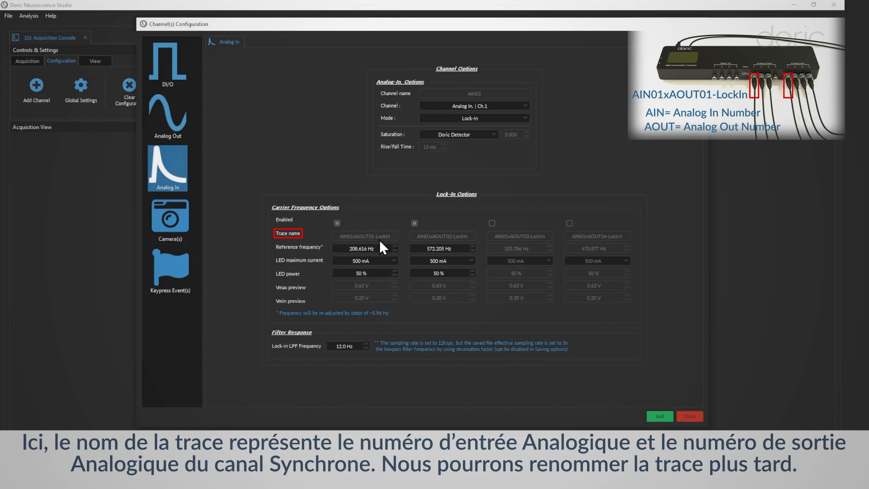
left_click_drag(383, 246, 348, 245)
left_click_drag(457, 247, 412, 255)
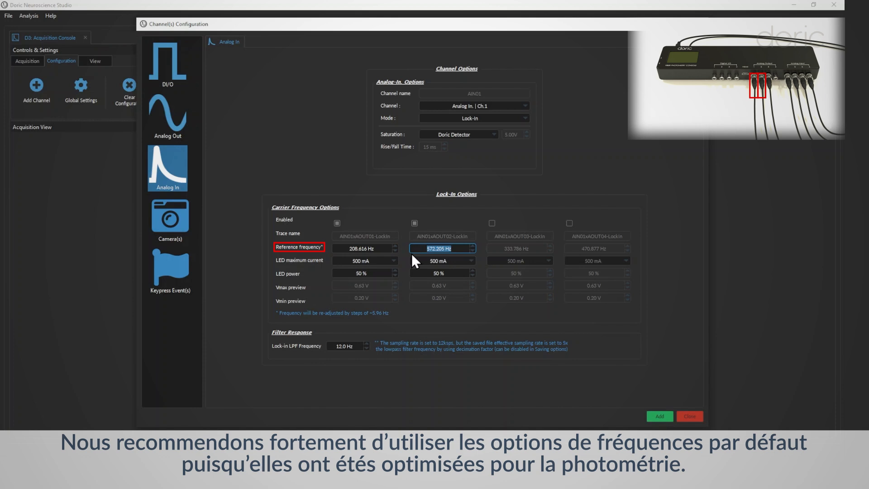
left_click(385, 260)
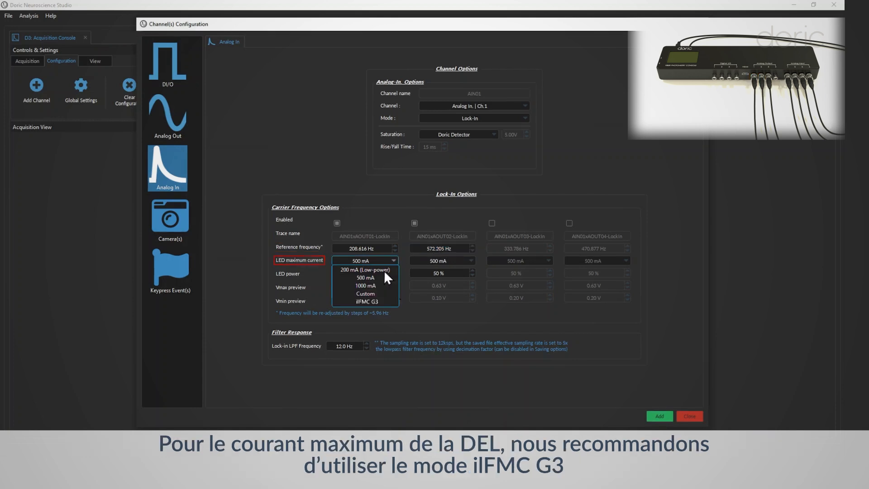
left_click(387, 300)
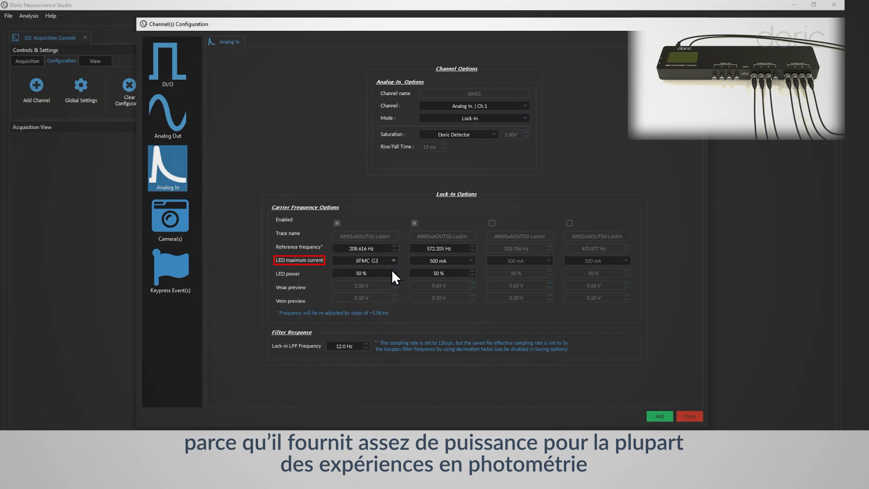
left_click(428, 261)
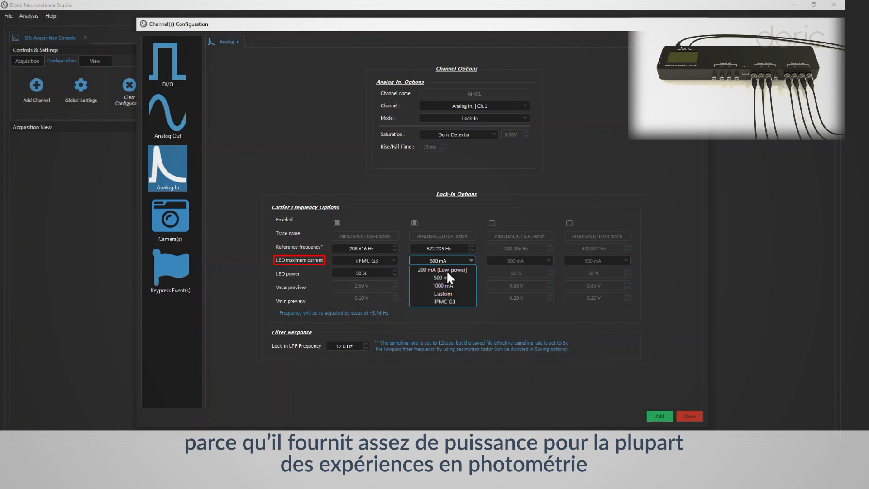
left_click(465, 302)
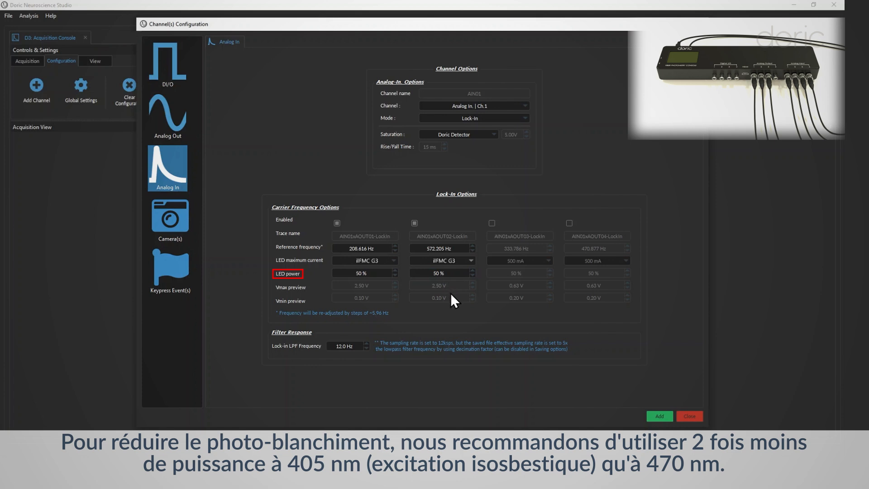
Set the LED power to 20 % for AOUT01 and 40 % for AOUT02, and add the Ch.1 configuration
left_click(395, 275)
left_click(395, 275)
left_click(395, 275)
left_click(472, 276)
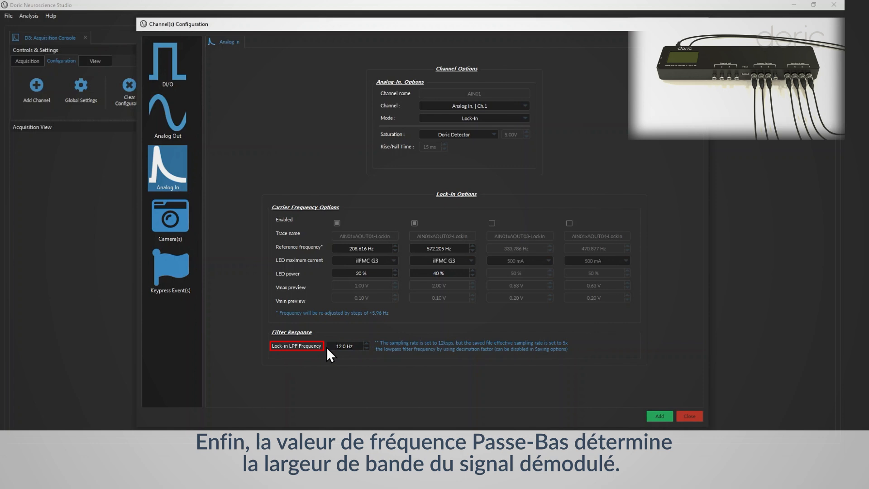
left_click(365, 348)
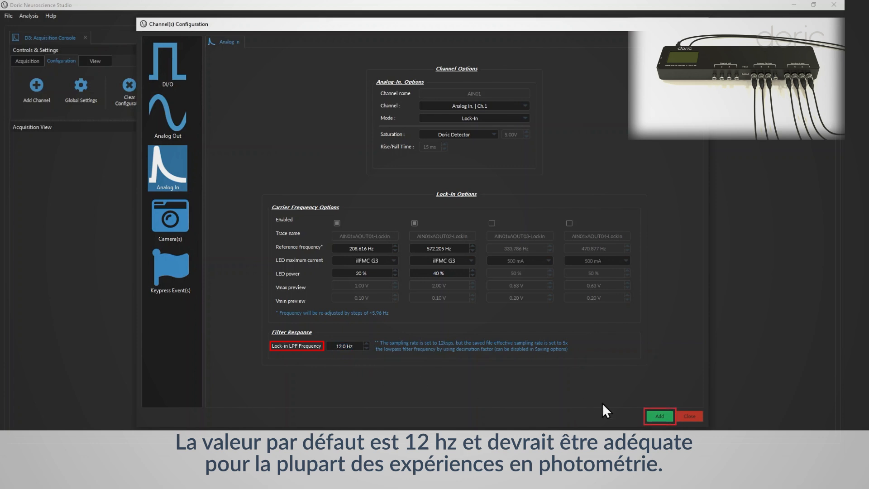
left_click(659, 416)
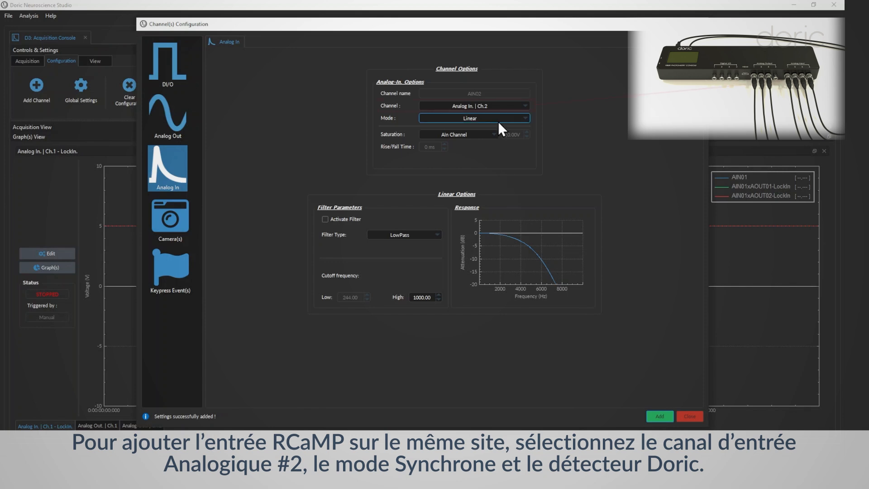
Set up Analog In. Ch.2 in Lock-In mode with Doric Detector saturation
left_click(496, 105)
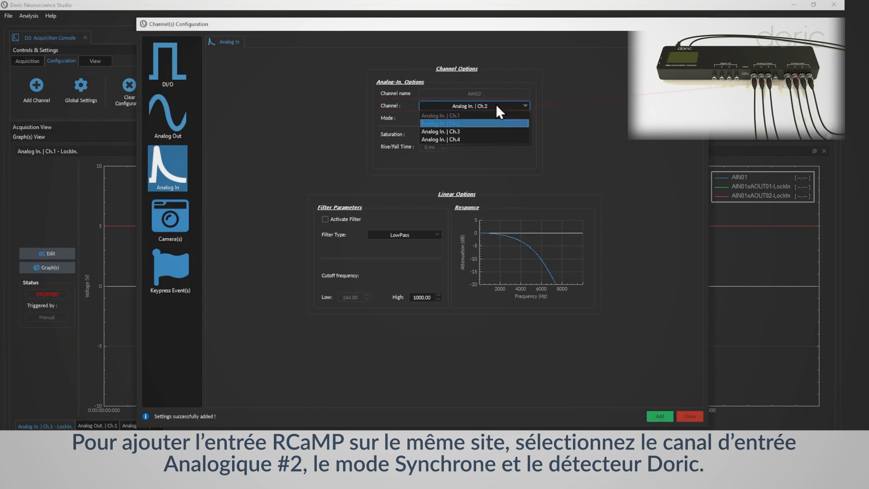
left_click(454, 122)
left_click(479, 120)
left_click(473, 143)
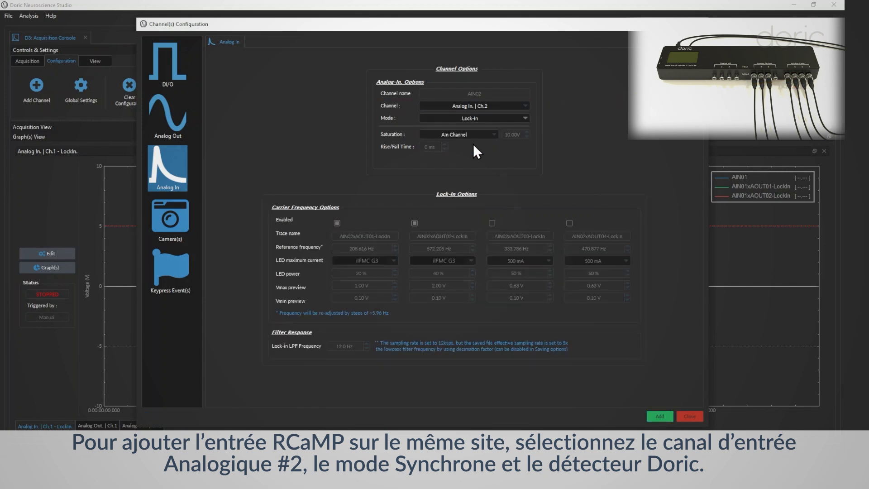
left_click(471, 134)
left_click(469, 140)
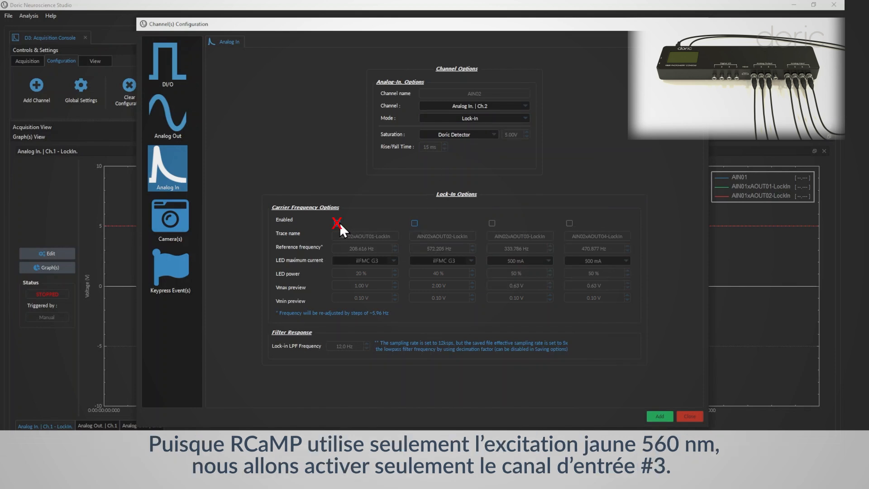
Enable only the AOUT03 carrier with ilFMC G3 maximum current and 40 % LED power, and add the Ch.2 configuration
left_click(492, 223)
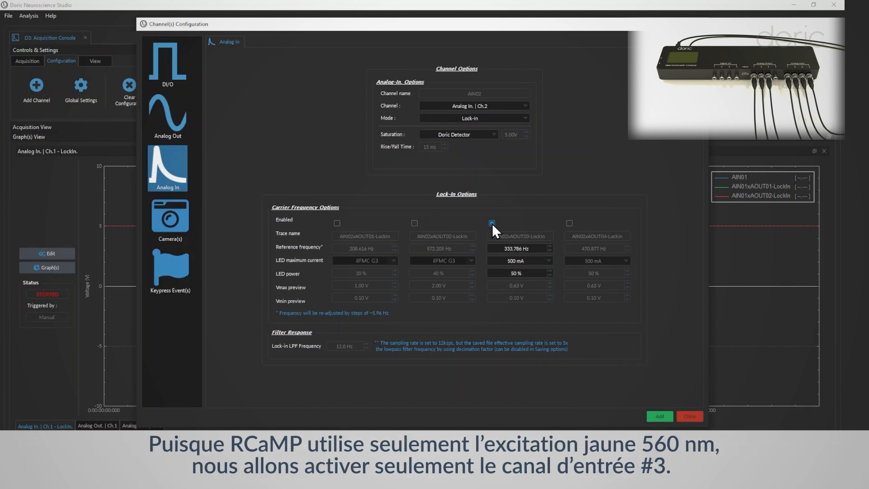
left_click(525, 261)
left_click(525, 302)
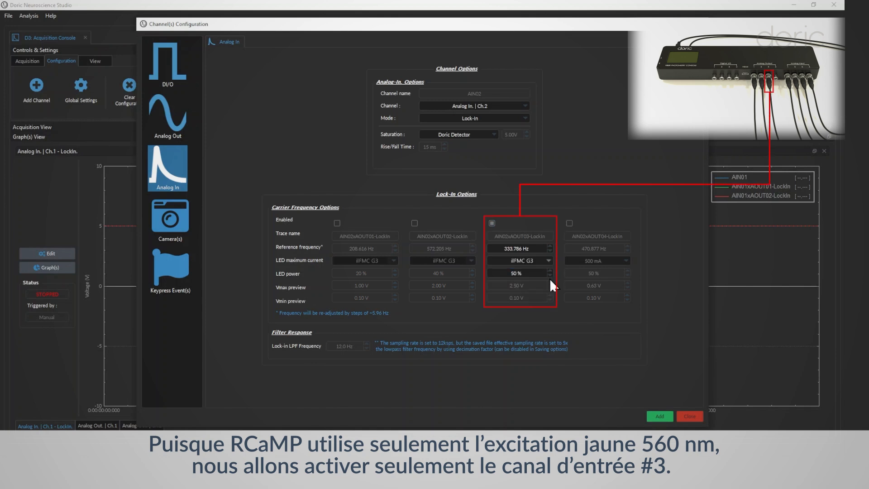
left_click(550, 276)
left_click(549, 270)
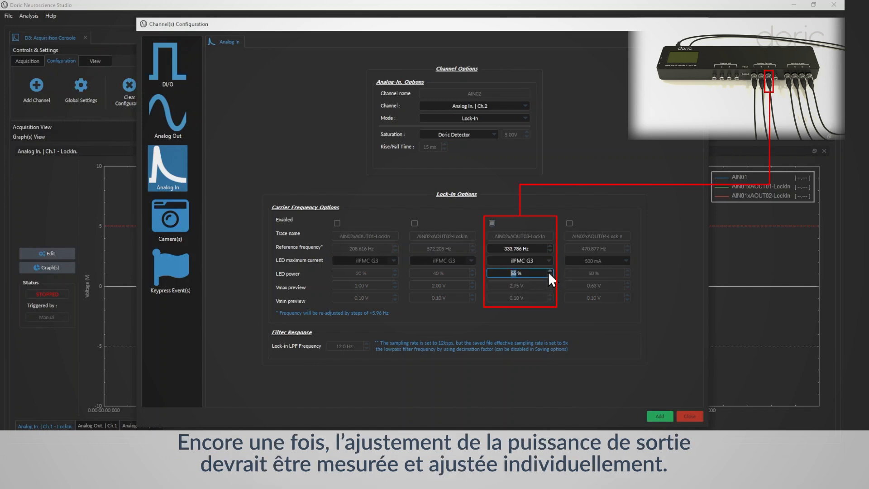
left_click(550, 276)
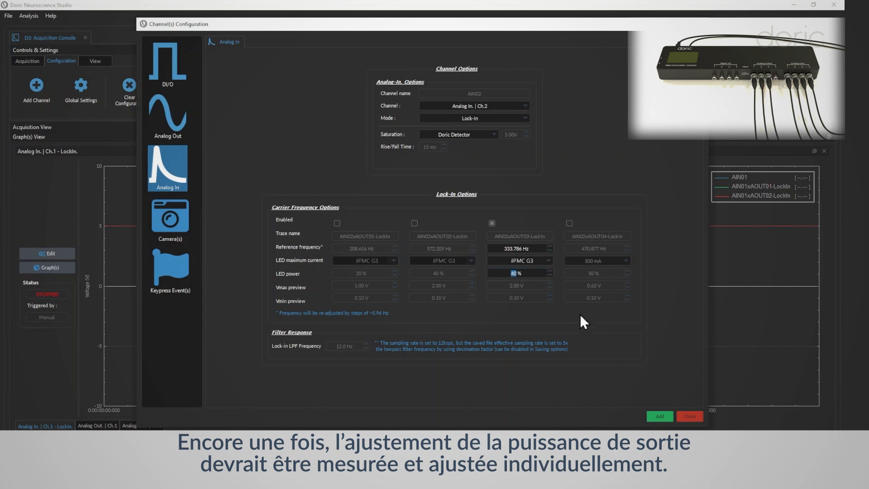
left_click(660, 416)
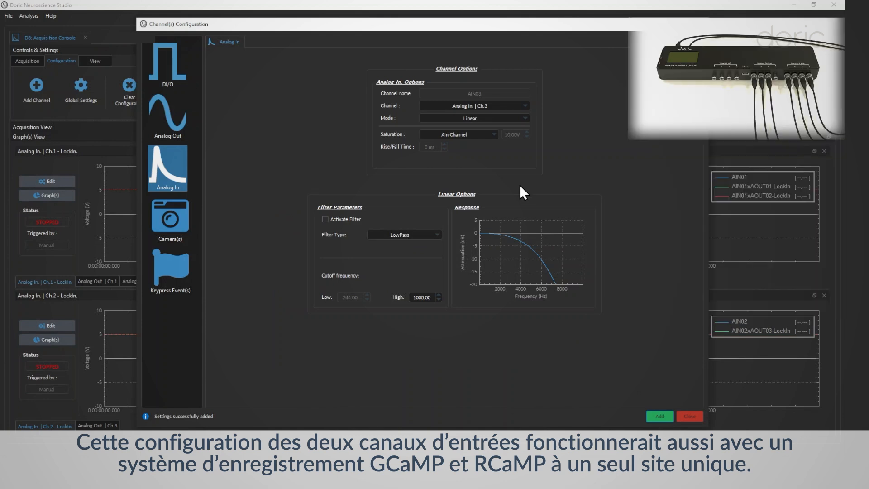
Add Analog In. Ch.3 in Lock-In mode with Doric Detector saturation and only the AOUT01 and AOUT02 carriers enabled
left_click(493, 110)
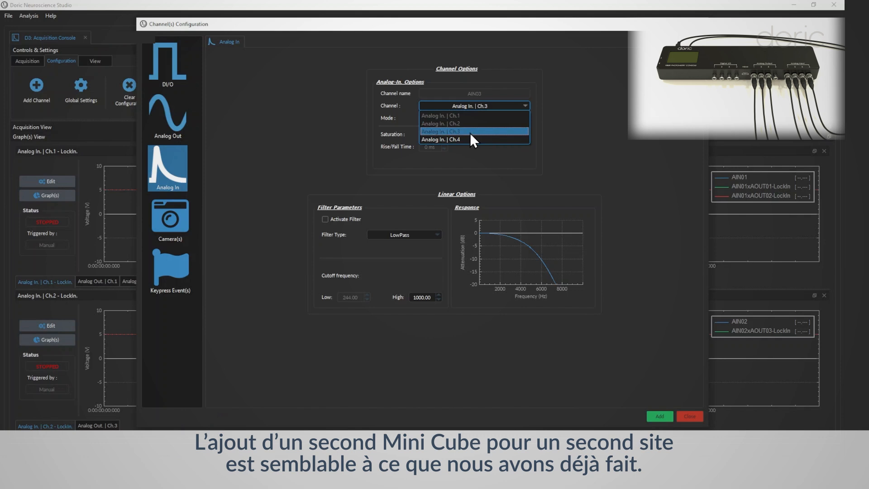
left_click(470, 132)
left_click(466, 116)
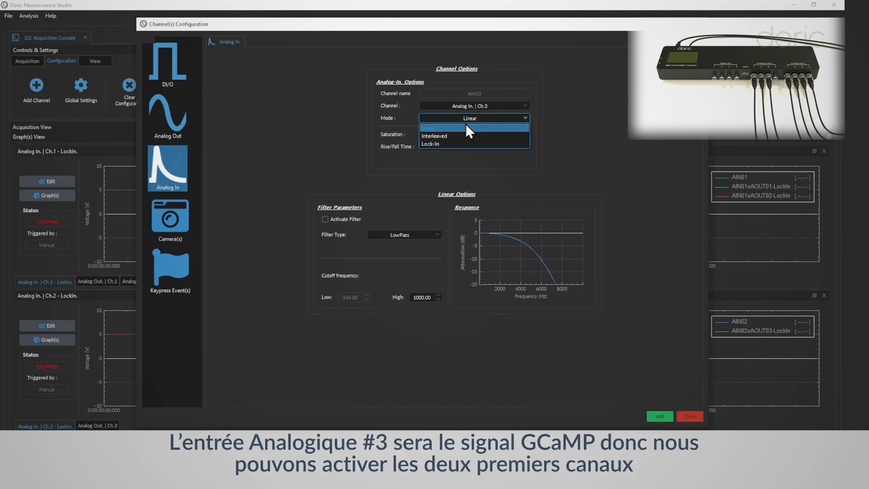
left_click(461, 144)
left_click(465, 135)
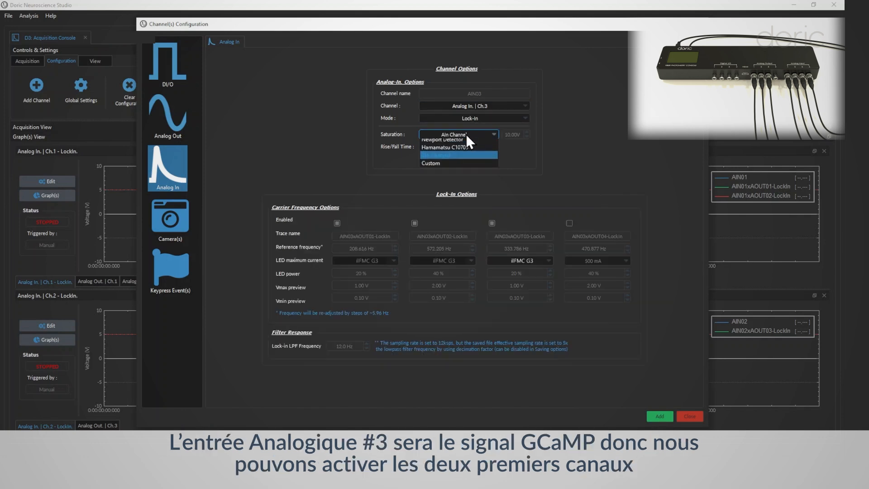
left_click(465, 141)
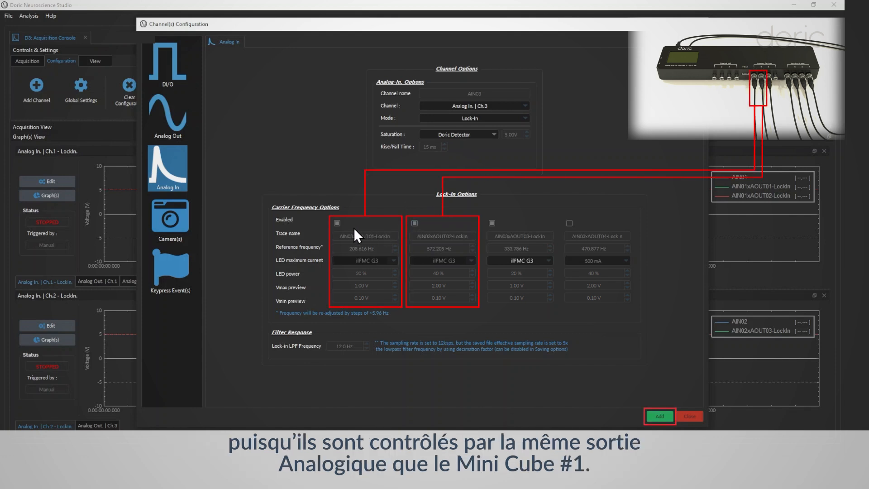
left_click(490, 223)
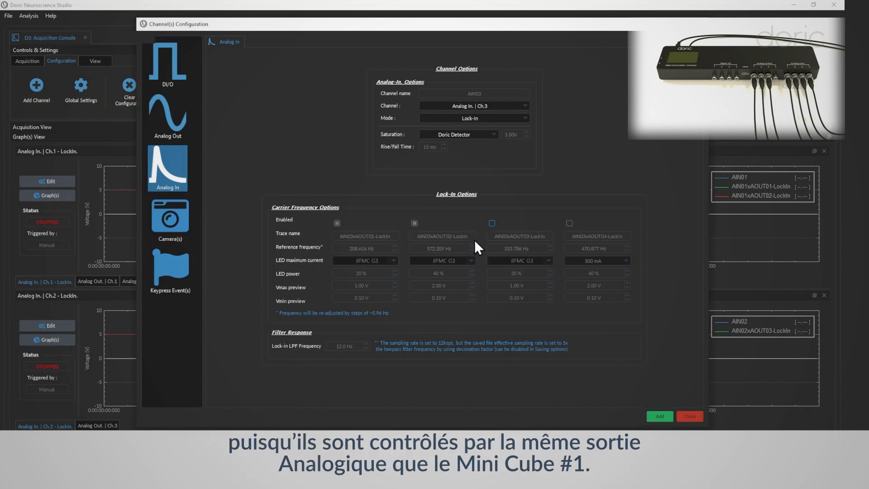
left_click(659, 415)
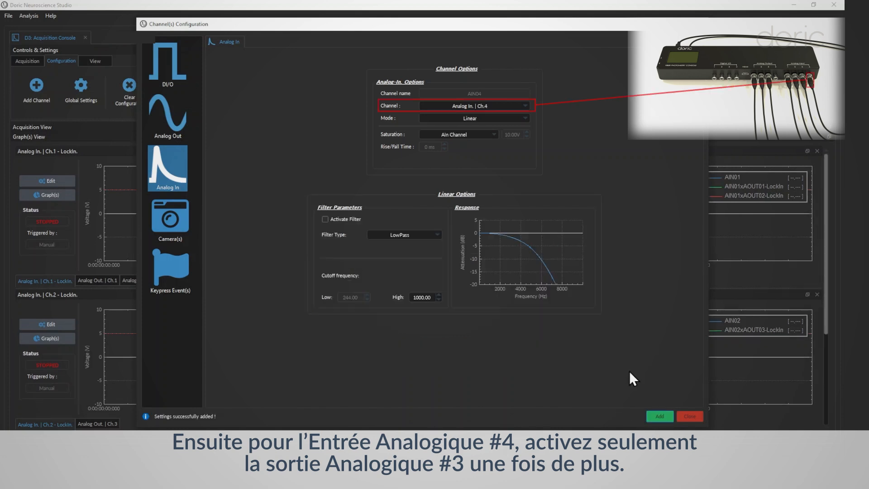
Add Analog In. Ch.4 in Lock-In mode with Doric Detector saturation and only AOUT03 enabled, and close the channel configuration
left_click(479, 118)
left_click(461, 144)
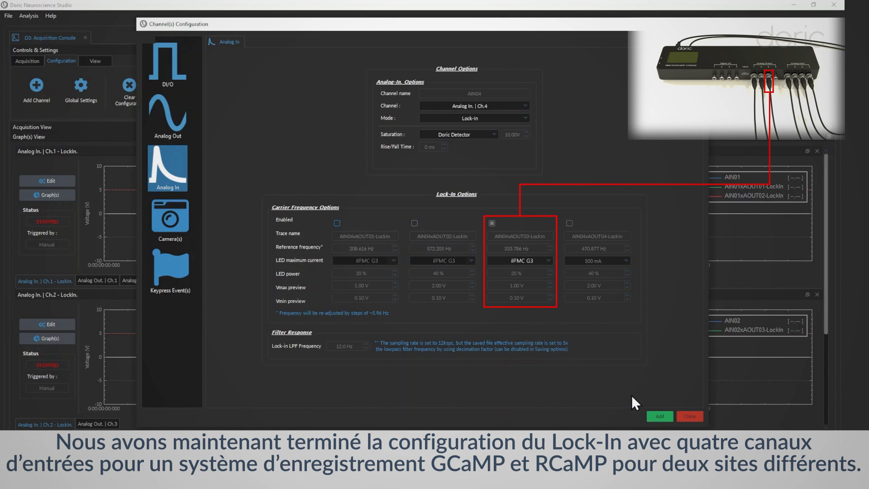
left_click(661, 416)
left_click(689, 417)
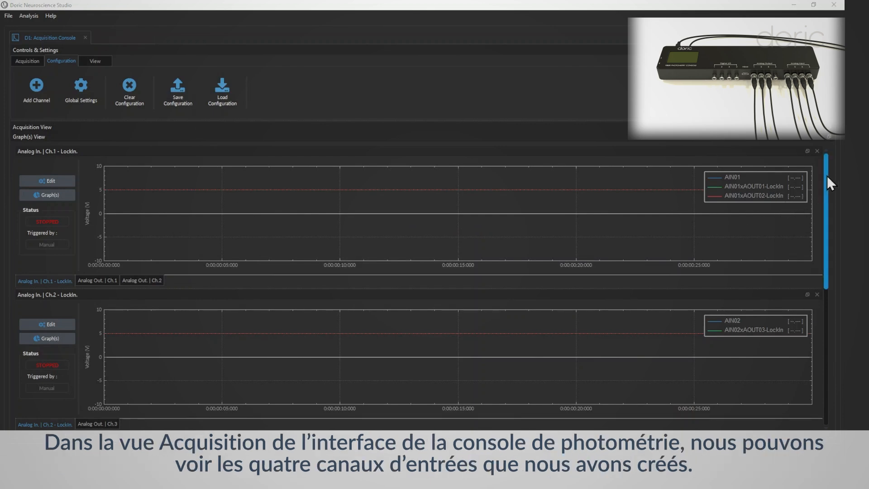
Edit the Analog In. Ch.1 settings to set the LED power of the AOUT01 carrier to 30 %
left_click_drag(827, 176, 843, 156)
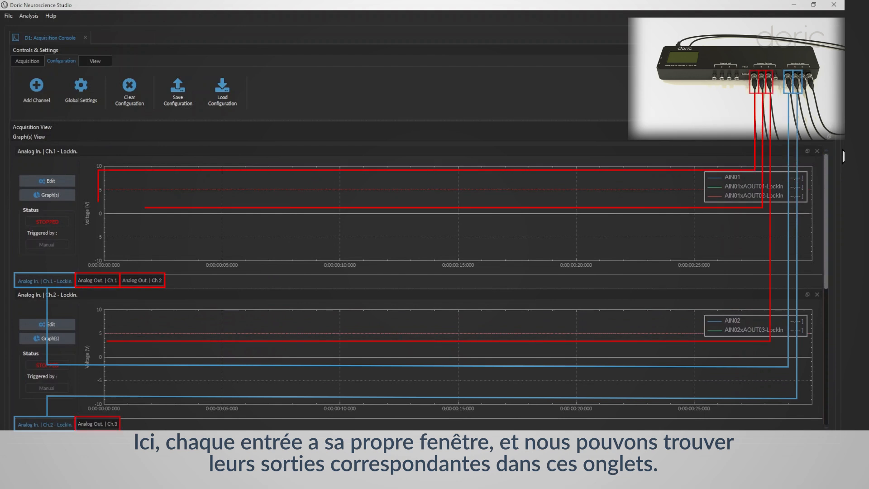
left_click(62, 182)
double_click(396, 274)
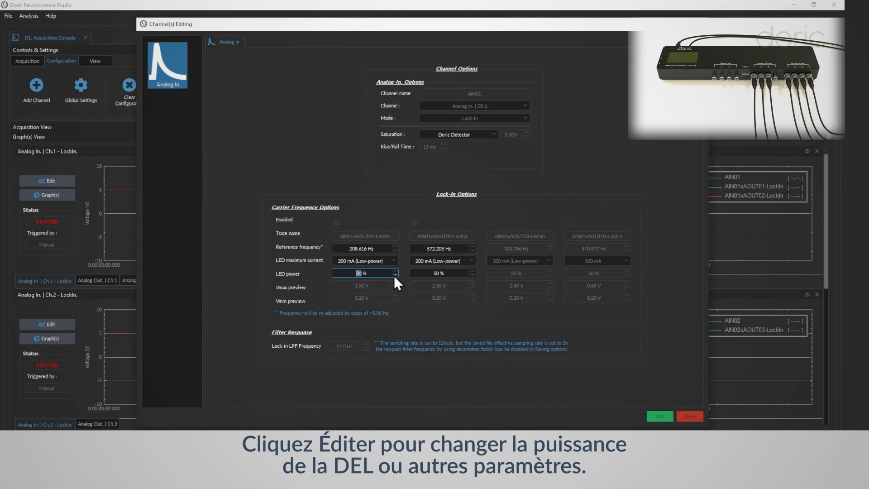
left_click(659, 414)
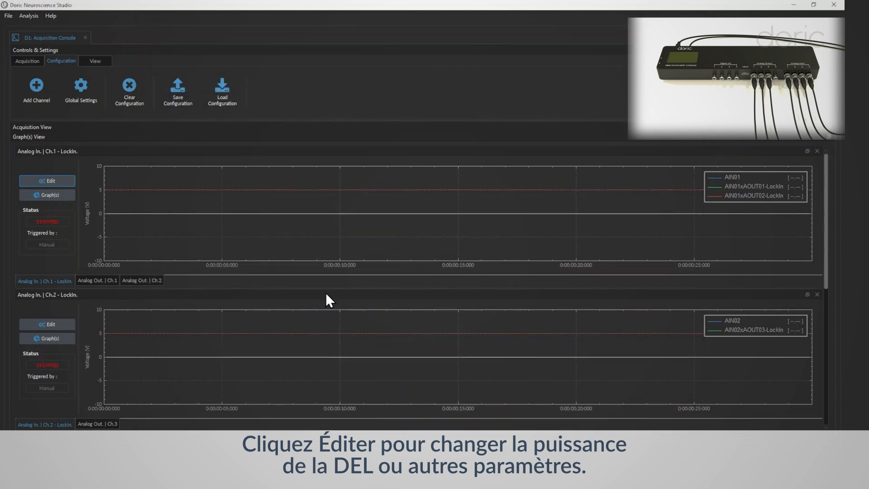
Rename the three Ch.1 graph traces to "raw", "isosbestic A" and "green A"
left_click(60, 197)
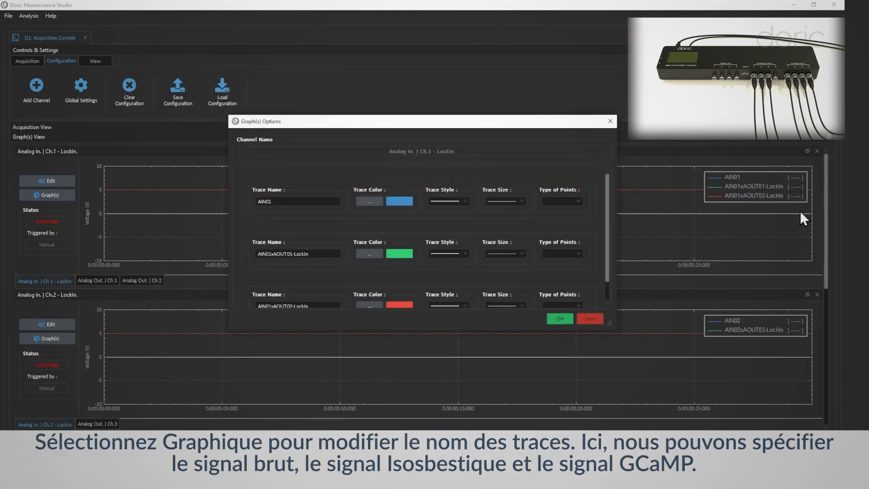
left_click_drag(301, 203, 235, 206)
type("raw")
left_click_drag(317, 254, 208, 254)
type("isosbestic A")
key("Tab")
type("green A")
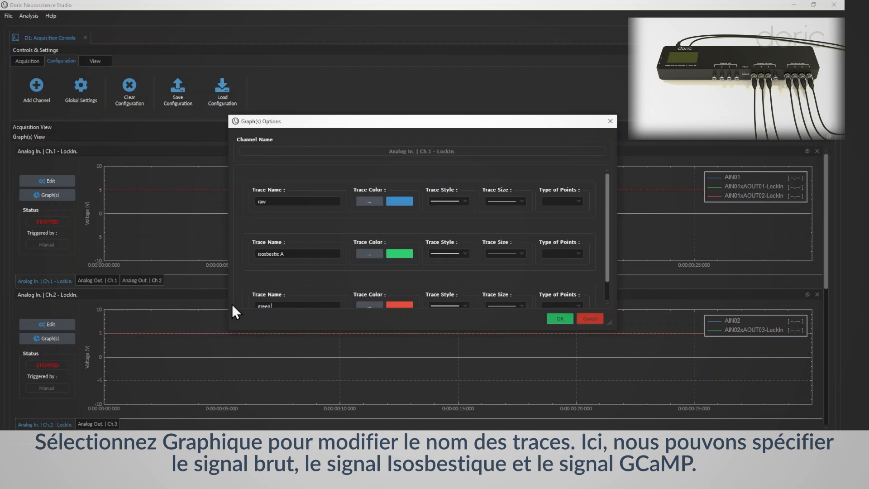
Set the trace color of "isosbestic A" to purple (#9b59b6) and of "green A" to green (#2ecc71)
left_click(369, 253)
left_click(403, 283)
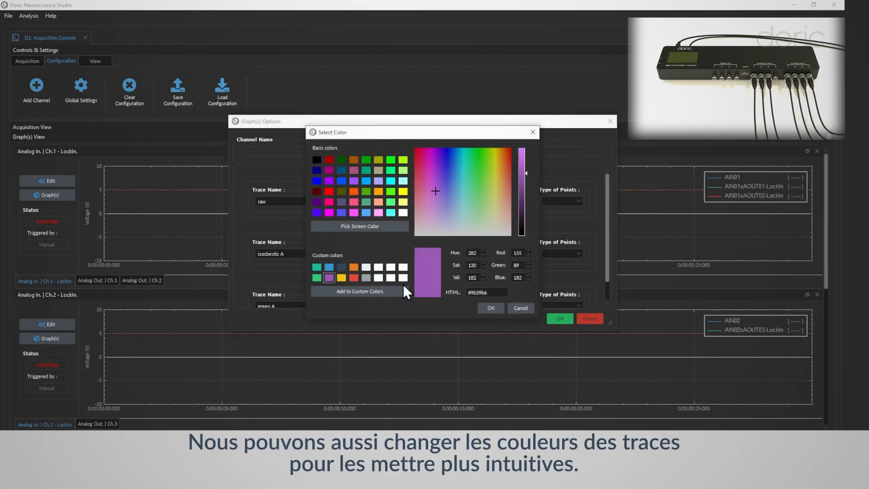
left_click(491, 306)
left_click(368, 304)
left_click(319, 281)
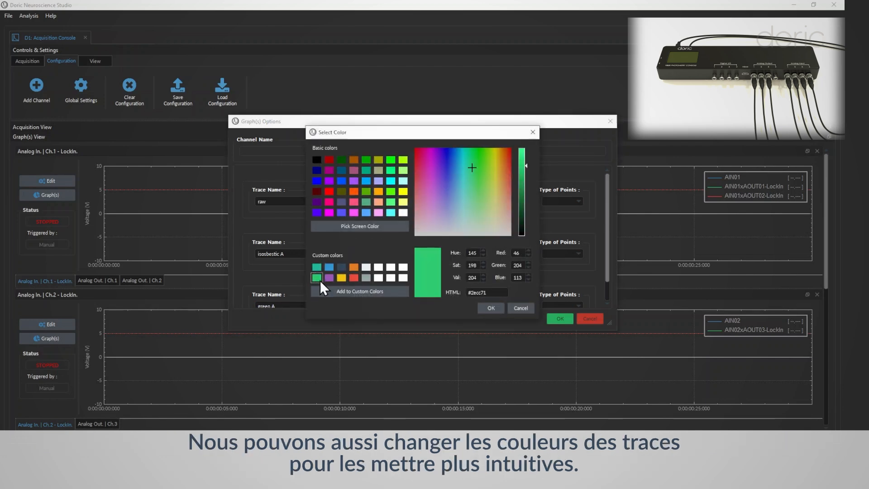
left_click(484, 305)
Switch the raw trace's style to blank and back to a solid line, and apply the Ch.1 graph options
left_click(463, 202)
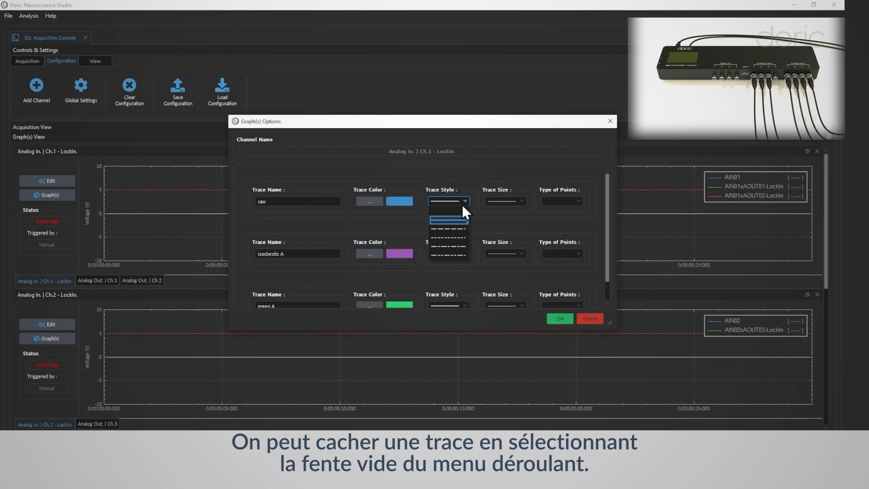
left_click(458, 211)
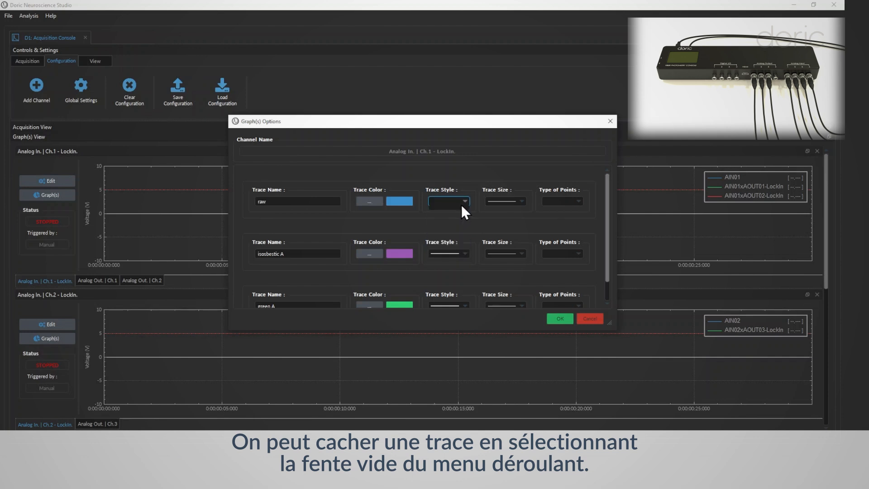
left_click(461, 204)
left_click(453, 220)
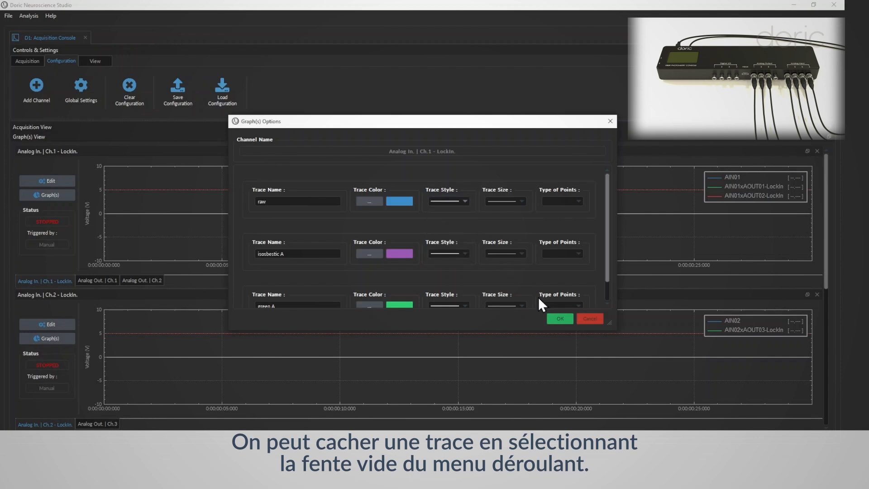
left_click(550, 319)
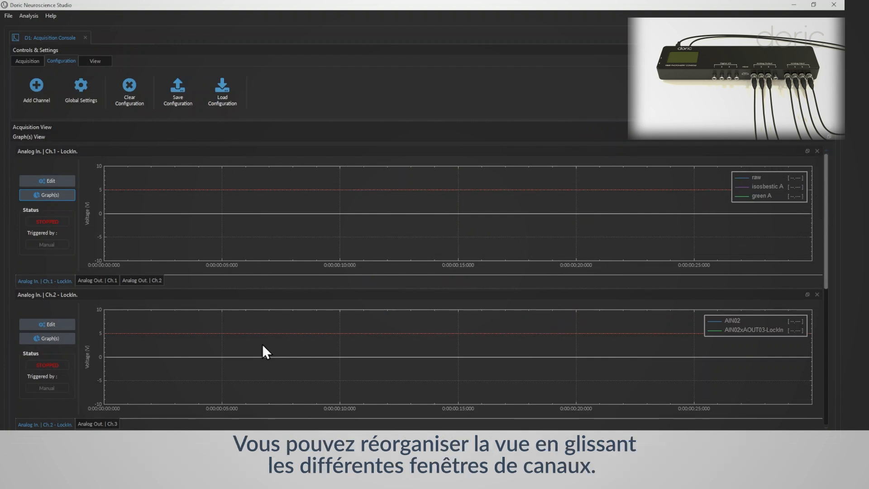
Dock the Analog In. Ch.2 graph beside the Ch.1 graph and resize both to about equal widths
left_click_drag(330, 300, 776, 205)
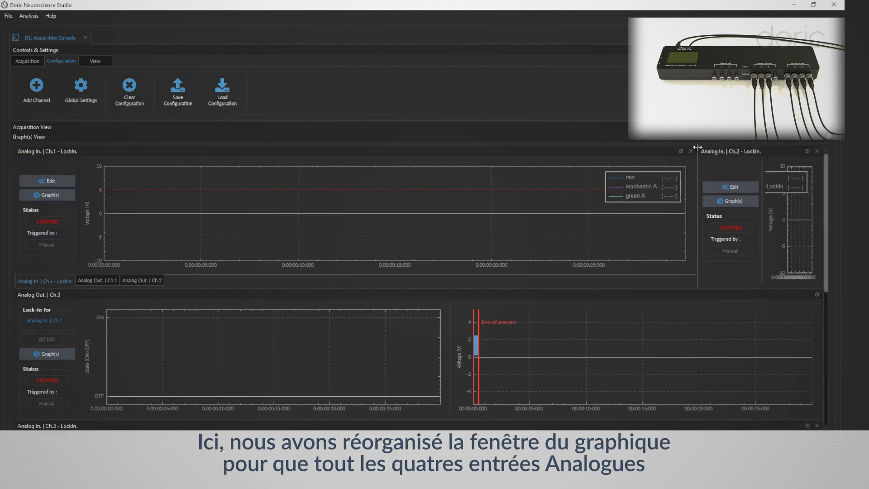
left_click_drag(698, 152, 444, 153)
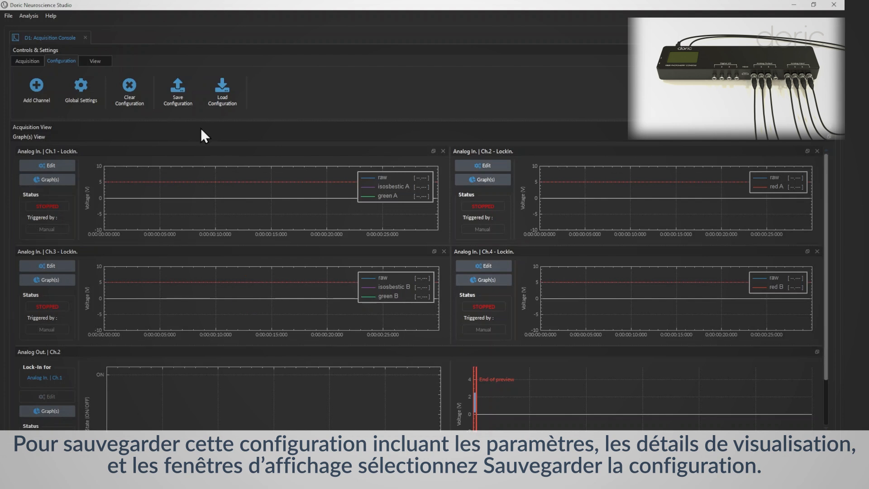
Save the acquisition console configuration over the existing "example" file in the config folder
left_click(184, 95)
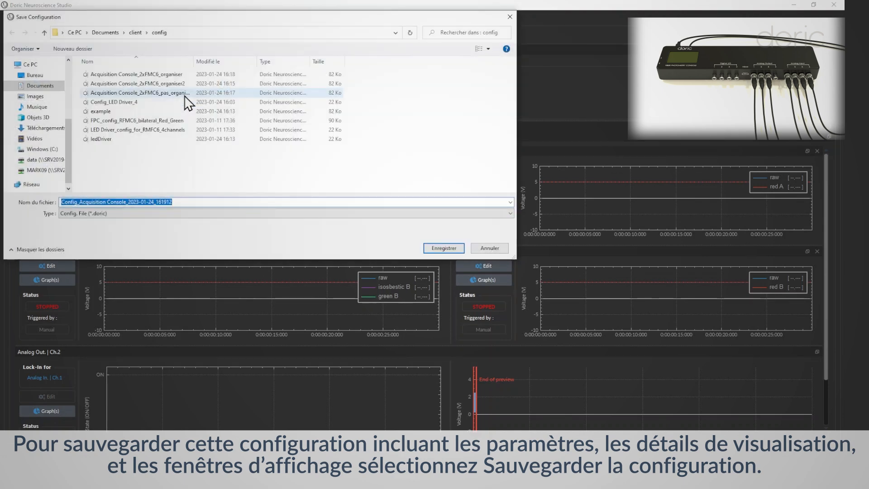
left_click(172, 111)
left_click(431, 245)
left_click(455, 236)
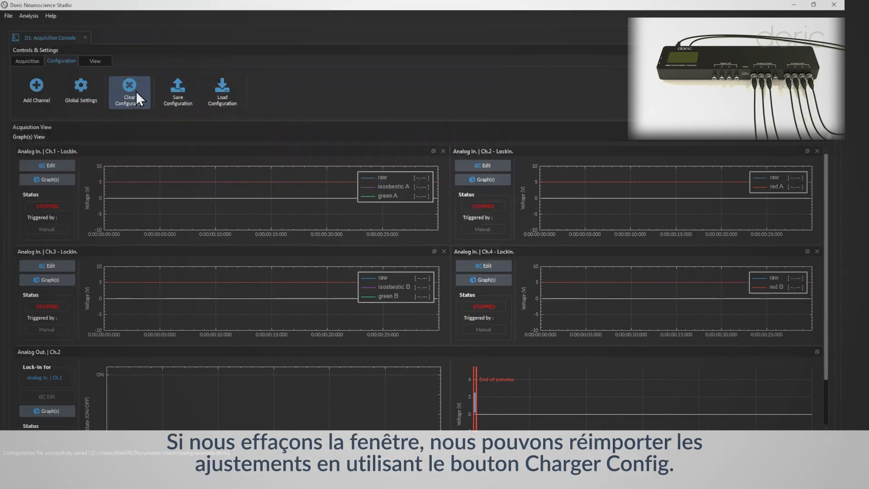
Clear all channels of the current configuration and reload them from the "example" configuration file
left_click(136, 91)
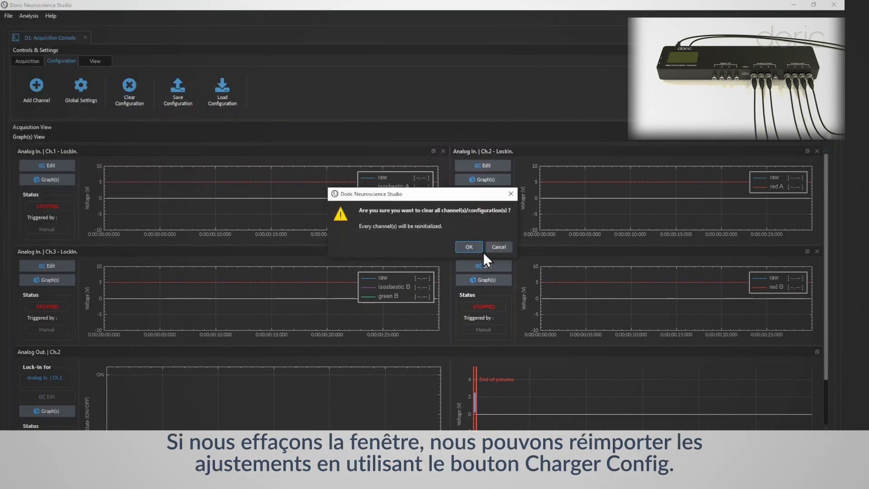
left_click(470, 247)
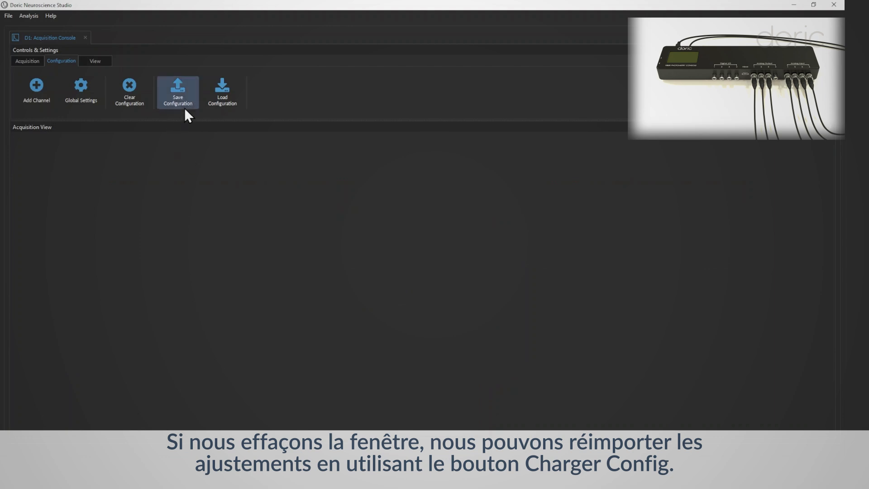
left_click(210, 101)
left_click(173, 112)
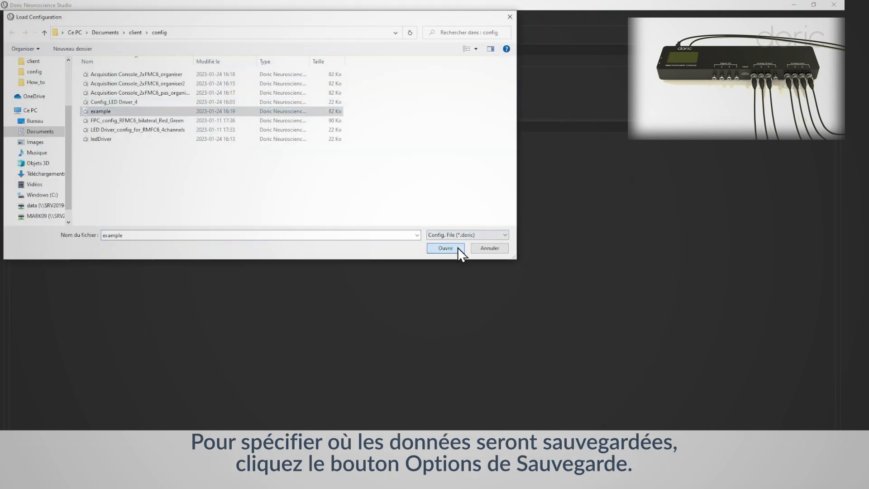
left_click(456, 247)
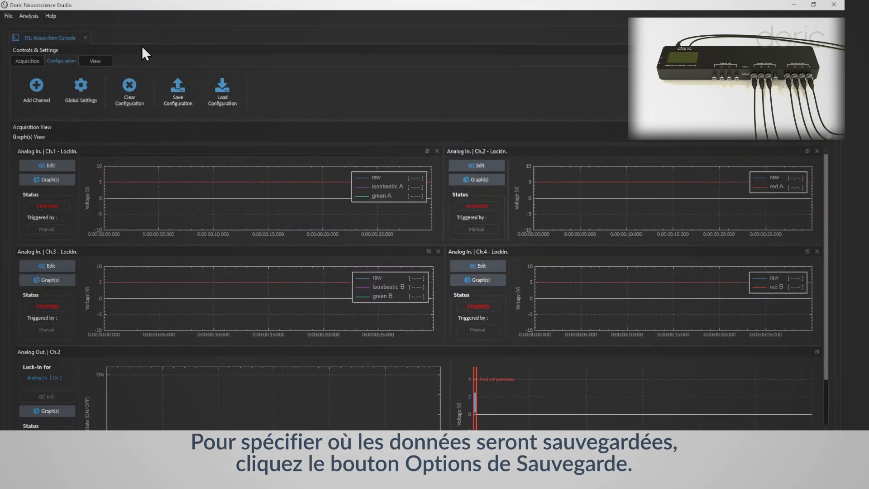
Set the filename for saved recordings to "ExampleFileName" in the saving options
left_click(27, 61)
left_click(127, 93)
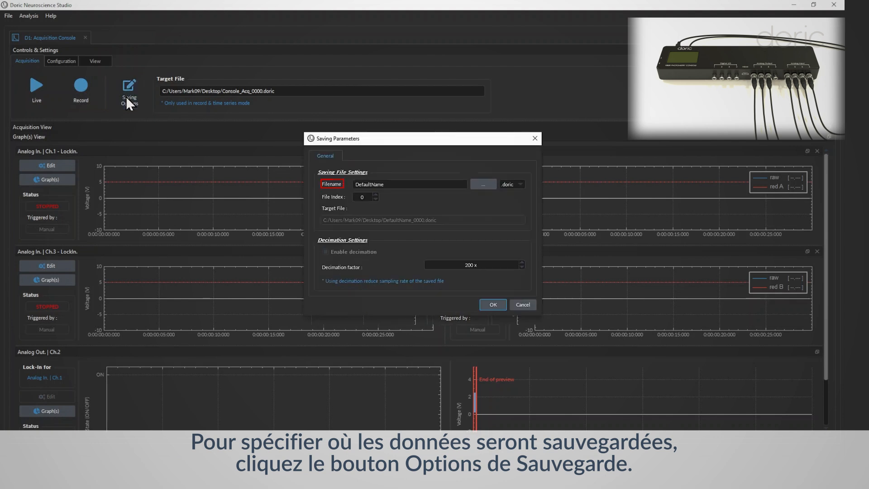
left_click_drag(385, 185, 343, 184)
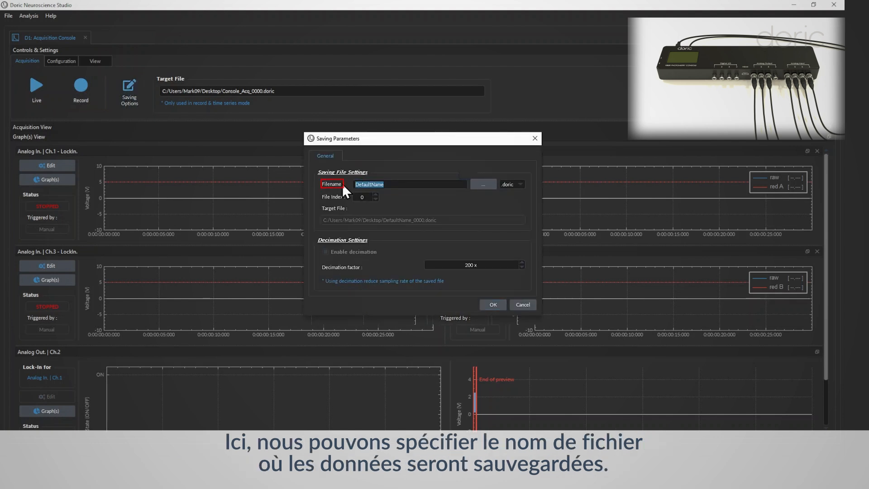
type("ExampleFileN")
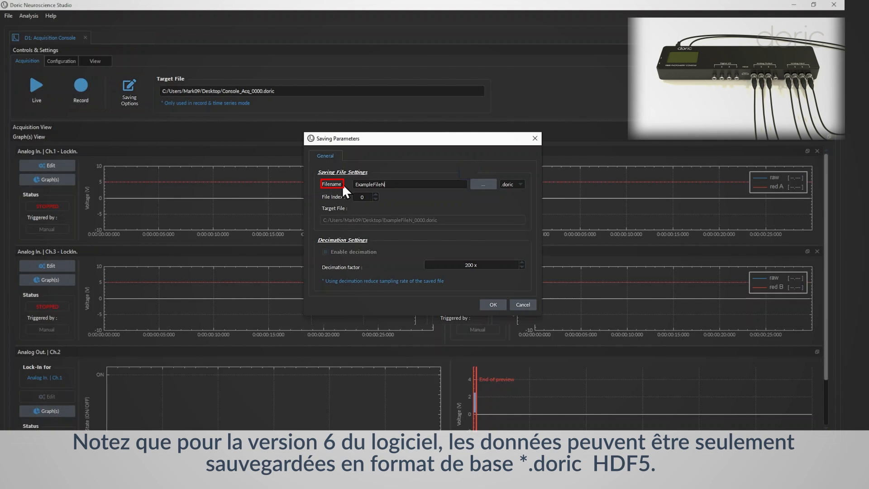
type("ame")
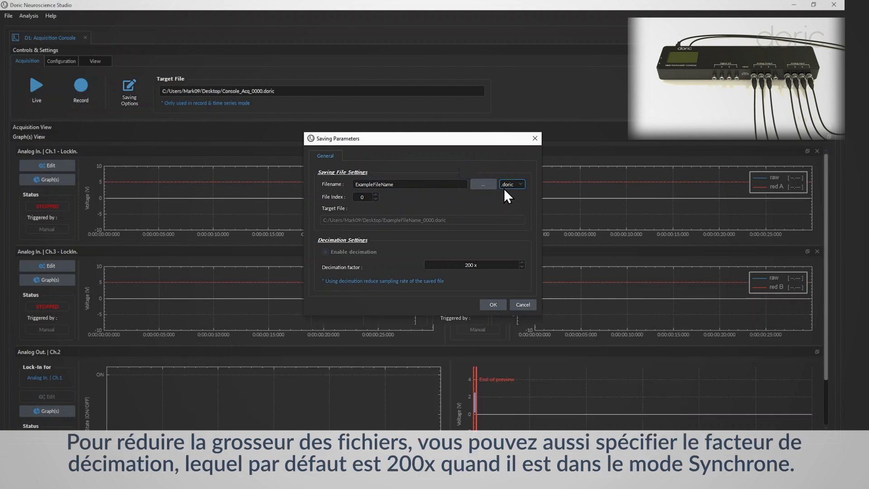
Set the decimation factor to 200 x and confirm the saving parameters
left_click(472, 264)
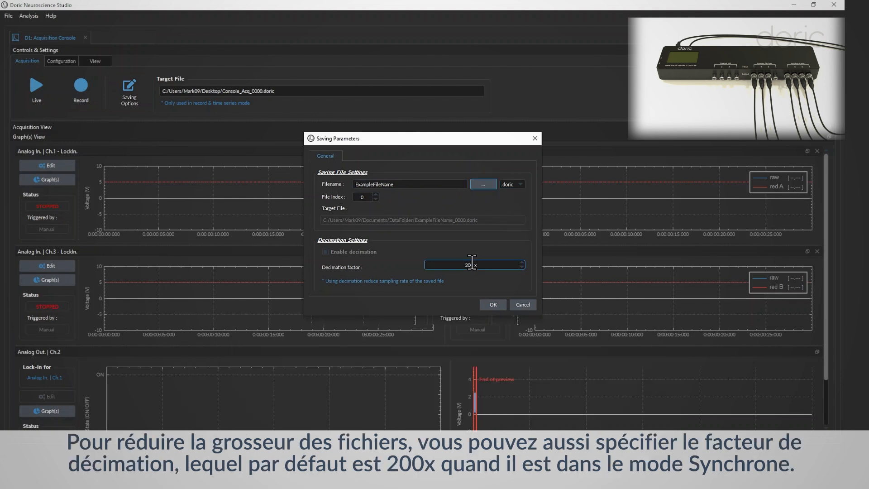
left_click(468, 264)
key("BackSpace")
type("1")
key("BackSpace")
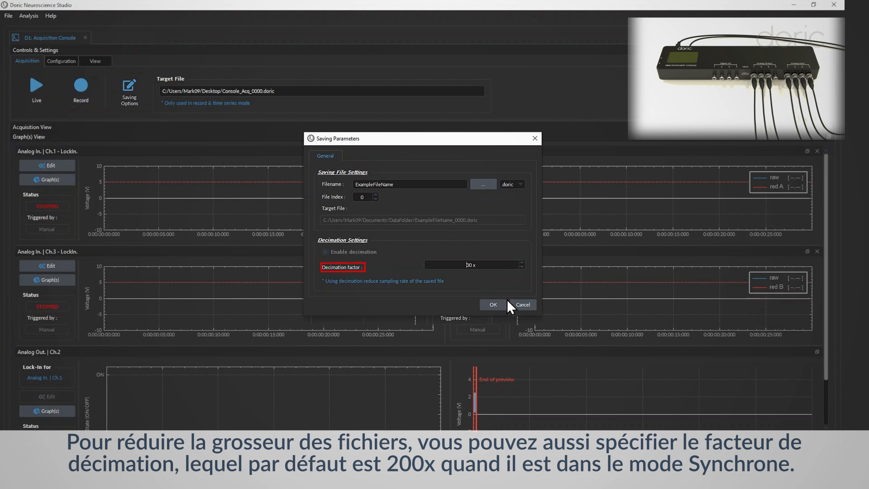
type("2")
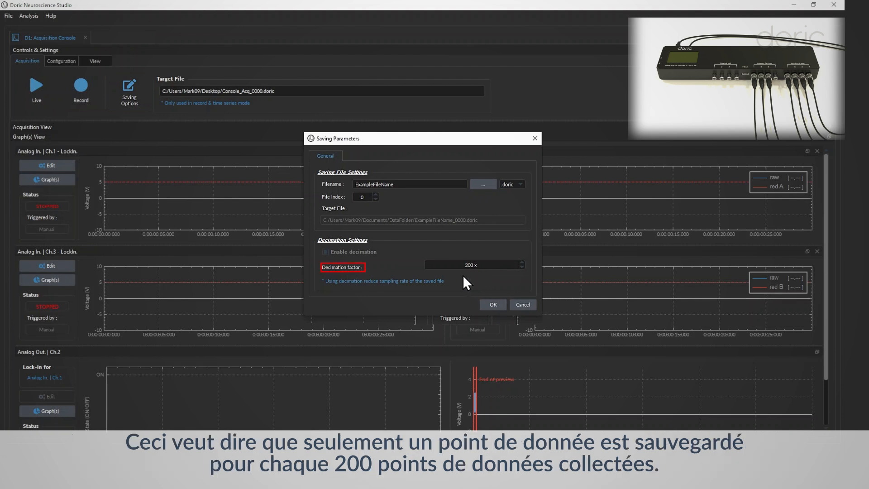
left_click(492, 305)
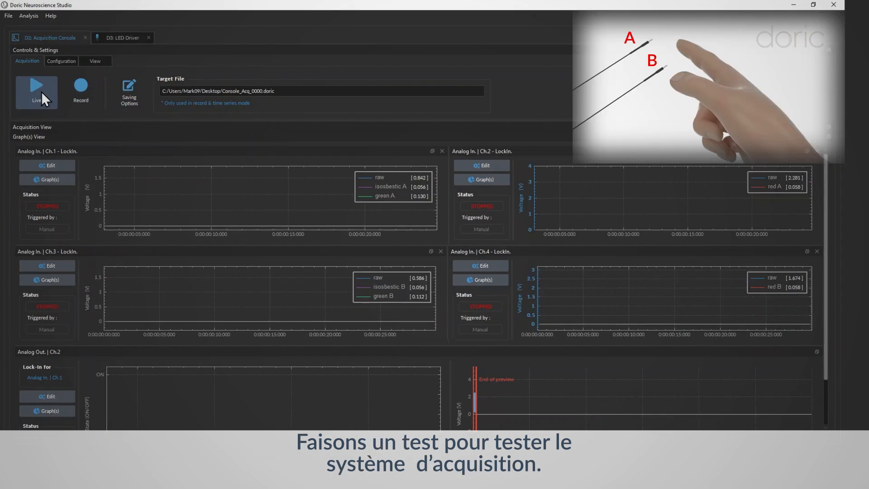
Run a live test acquisition to check the signals of the four lock-in channels, and stop it
left_click(42, 91)
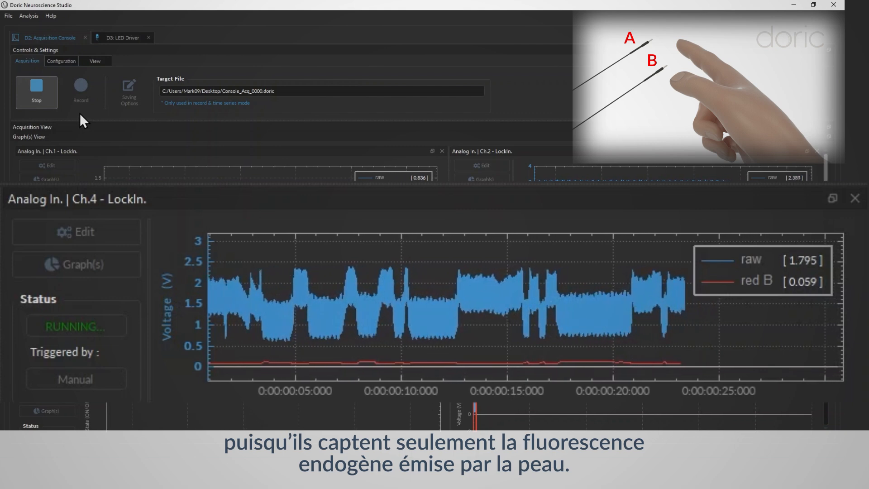
left_click(37, 85)
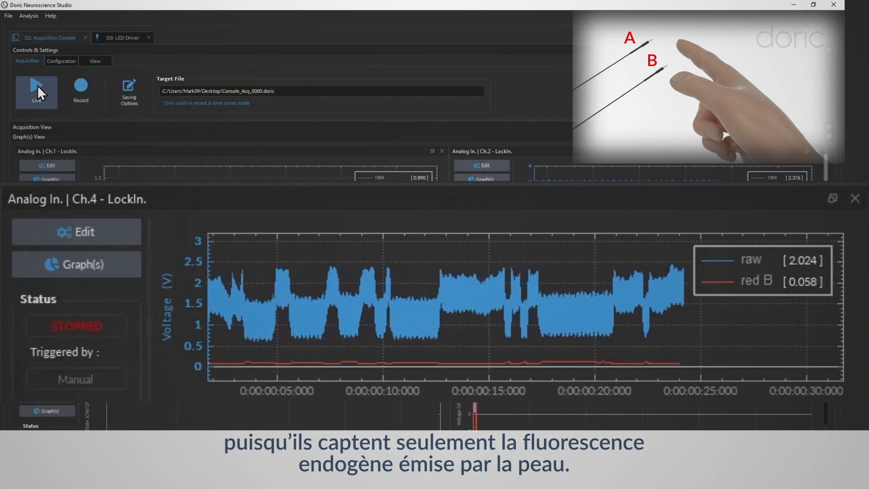